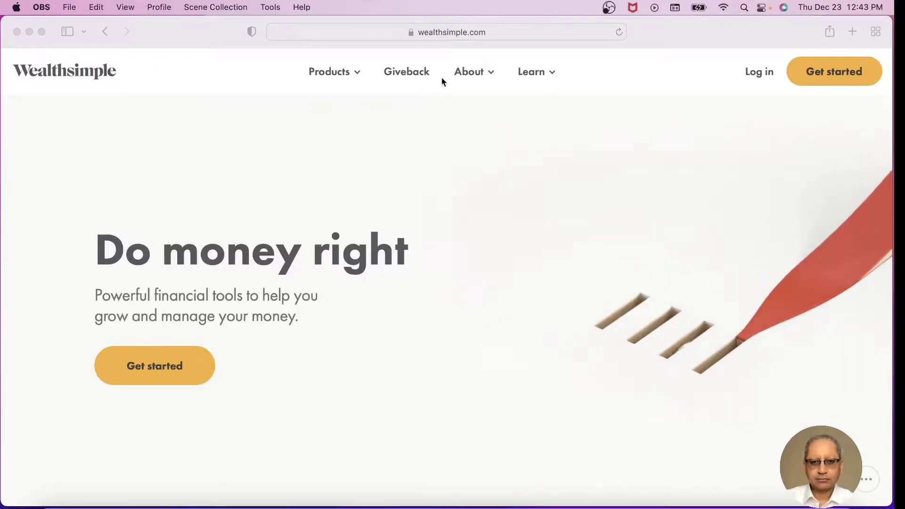
- Go from the wealthsimple.com homepage to the account login page
left_click(762, 74)
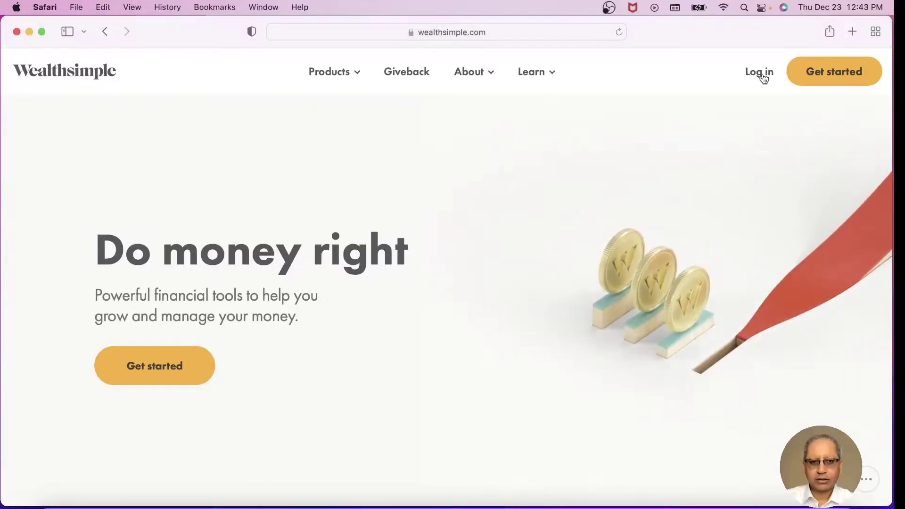
- Sign in with the account e-mail and password and open the Trade & Crypto account
left_click(379, 259)
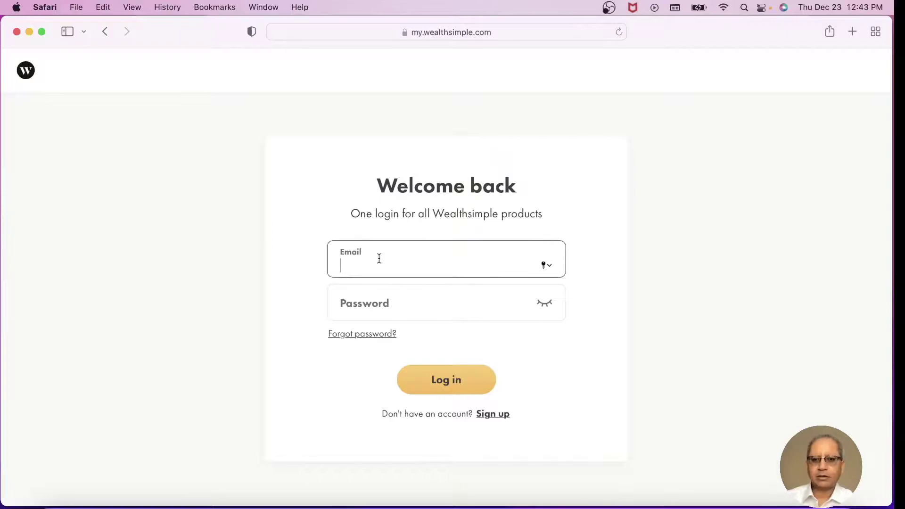
type("xxxxx")
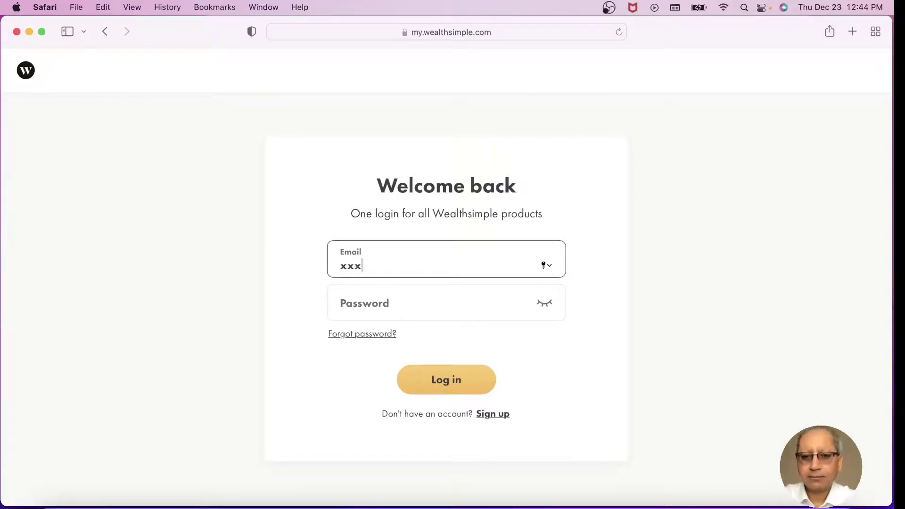
left_click(397, 306)
left_click(452, 382)
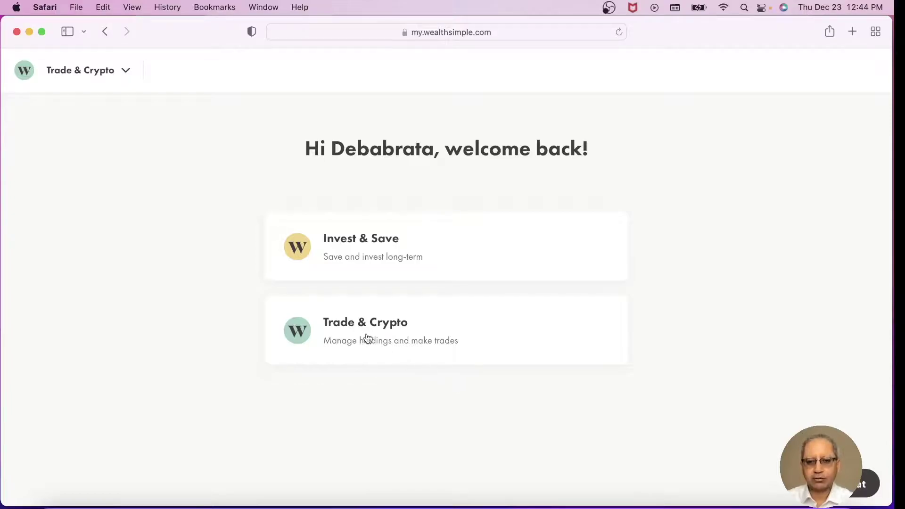
left_click(352, 323)
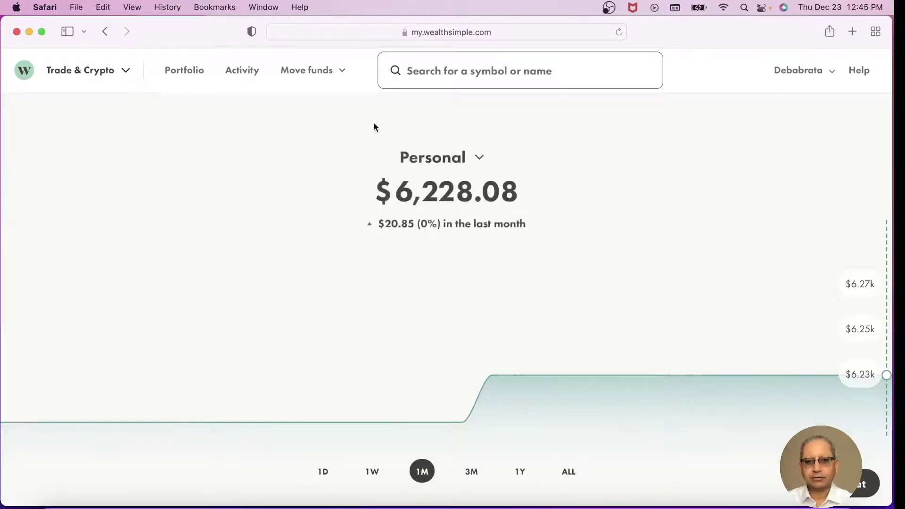
- Search 'pypl' and open the PYPL PayPal CDR (CAD Hedged) stock page
left_click(429, 70)
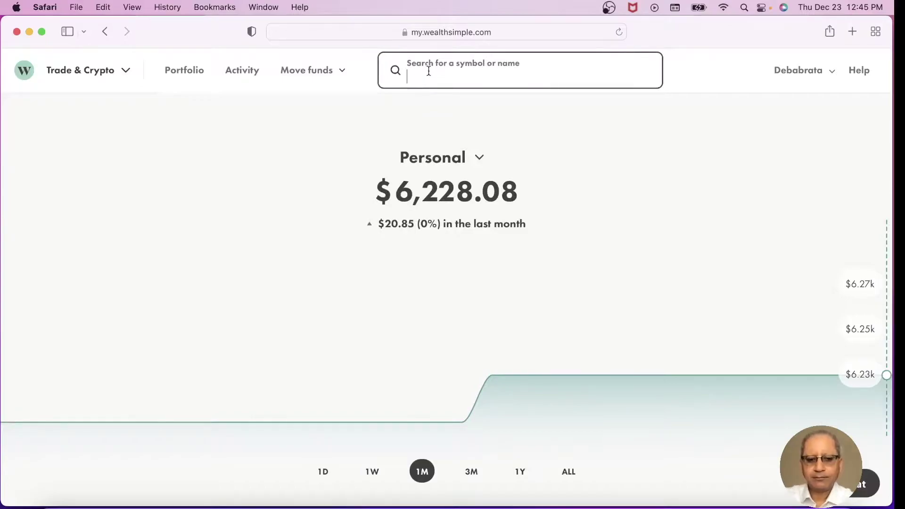
type("pypl")
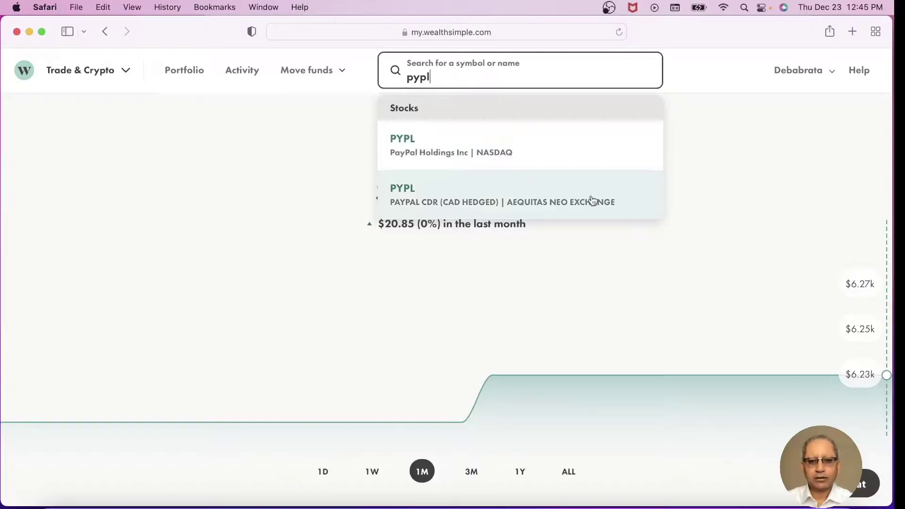
left_click(561, 199)
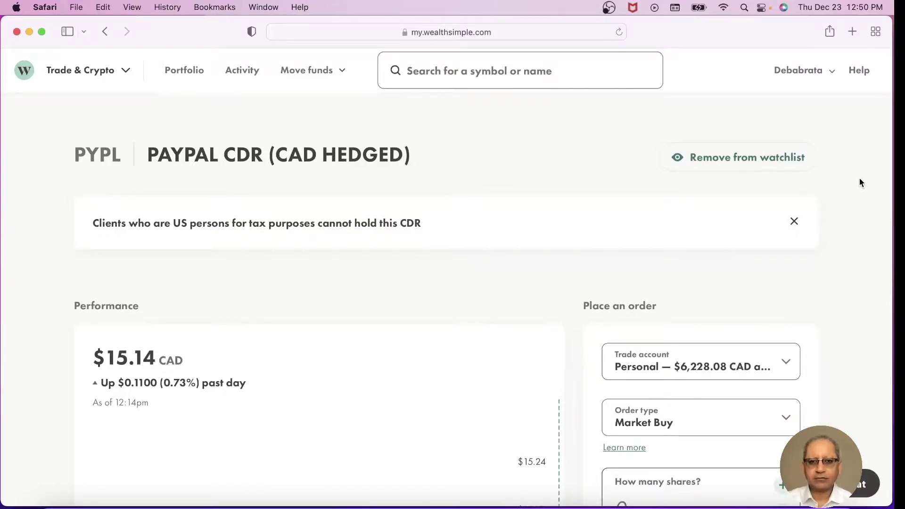
- Step through the 1W, 1M, 3M and 1Y price charts, ending on one year
scroll(859, 180, "down", 5)
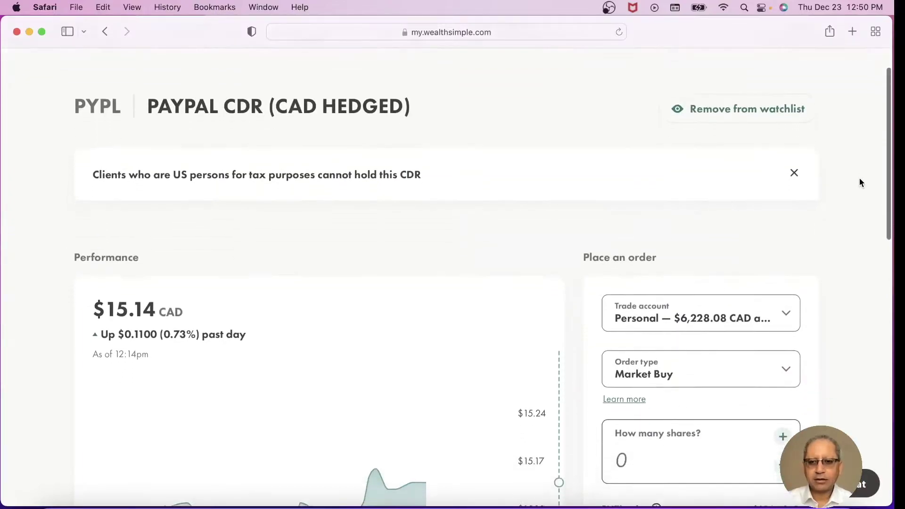
scroll(859, 182, "down", 5)
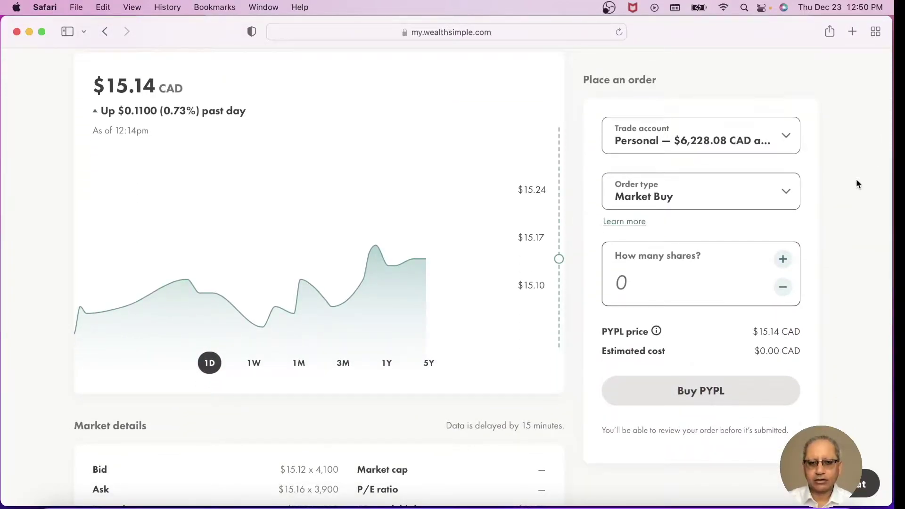
left_click(254, 364)
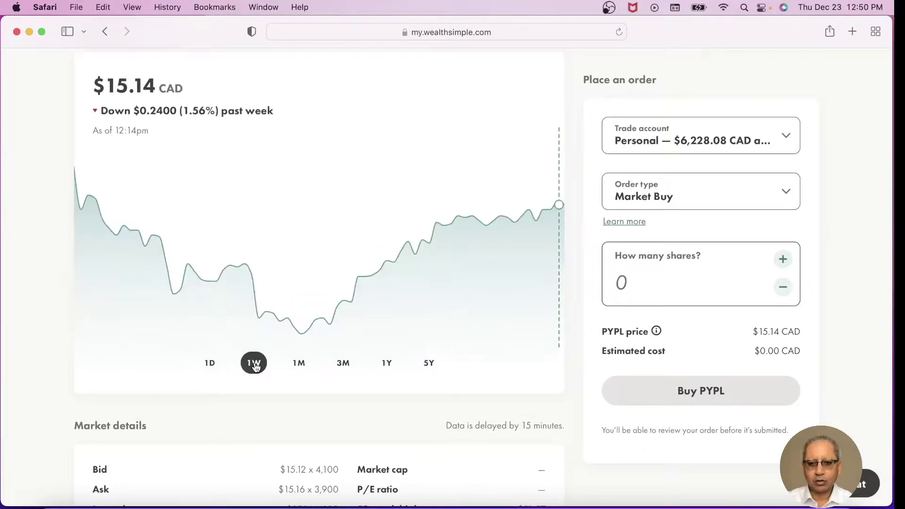
left_click(300, 365)
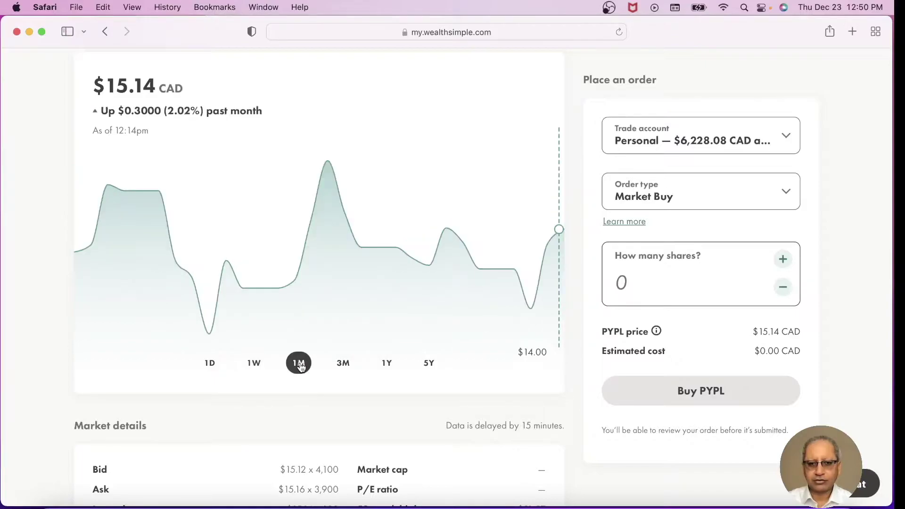
left_click(343, 366)
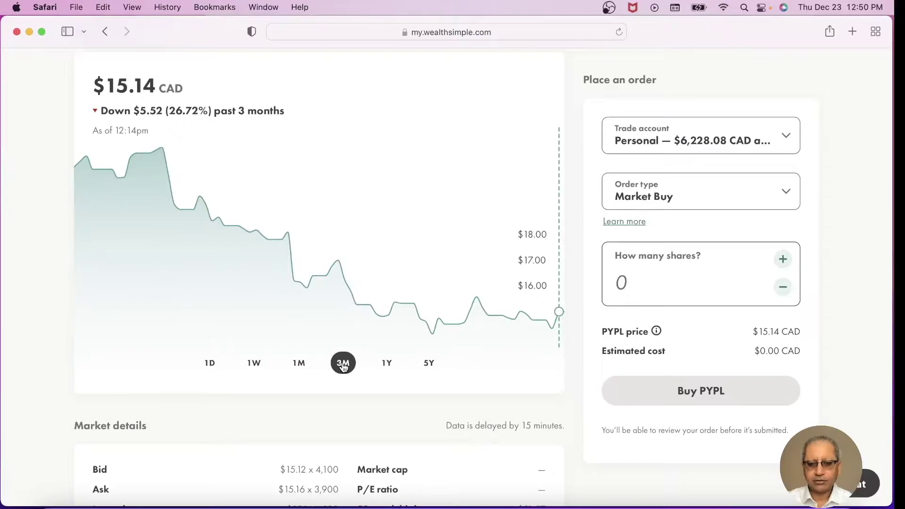
left_click(387, 366)
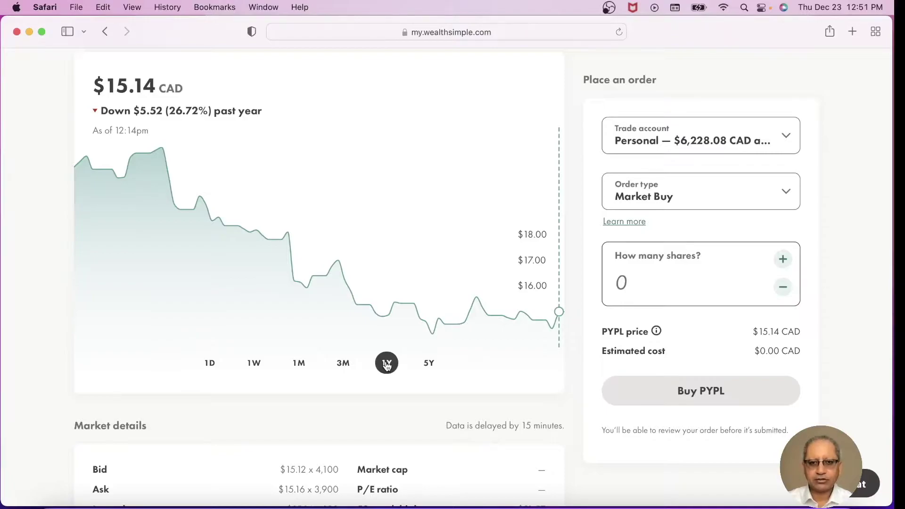
- Scroll through the Market details and About PYPL sections and back to the order form
scroll(386, 365, "down", 5)
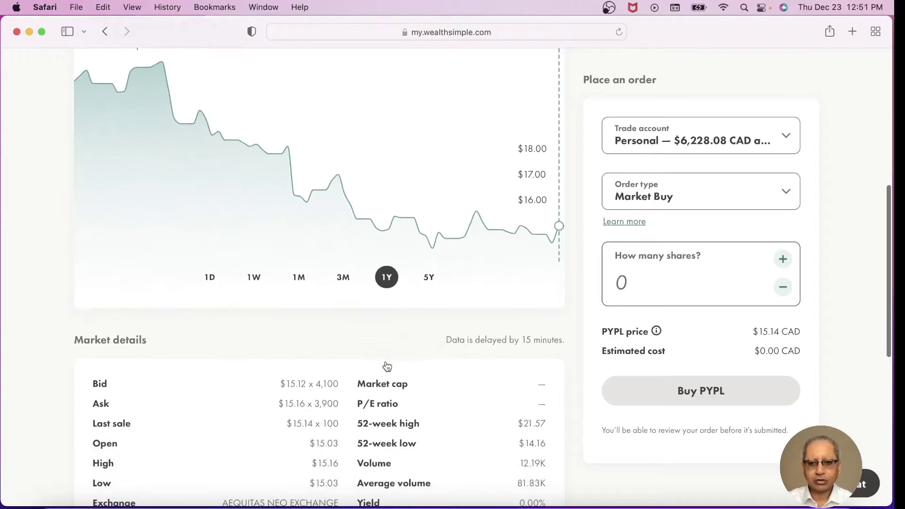
scroll(386, 363, "down", 1)
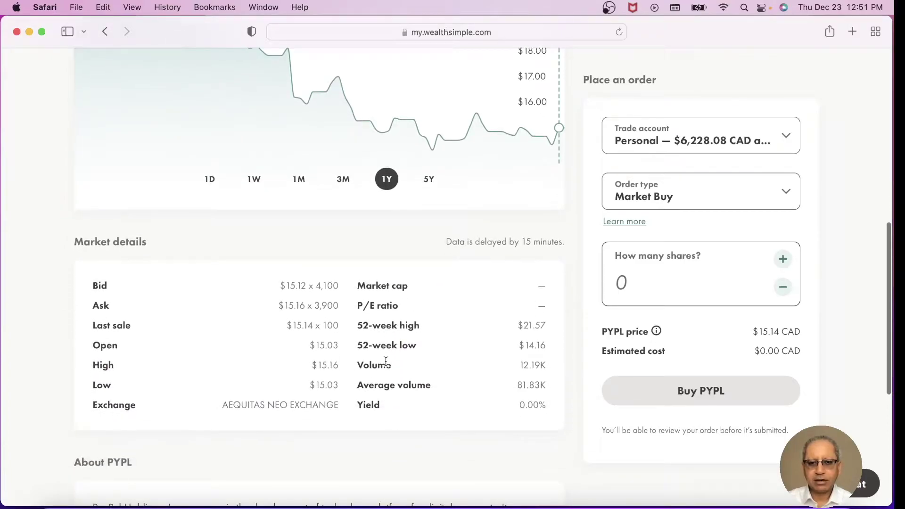
scroll(386, 361, "down", 2)
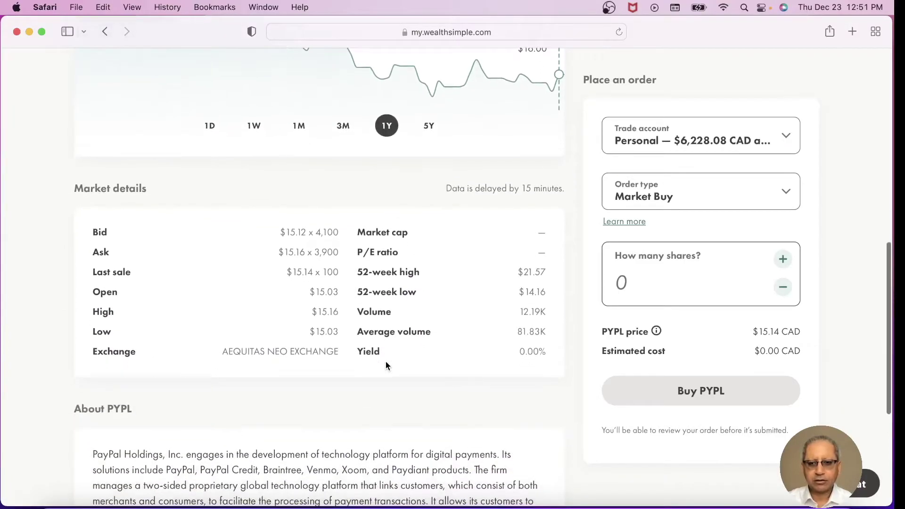
scroll(385, 365, "down", 5)
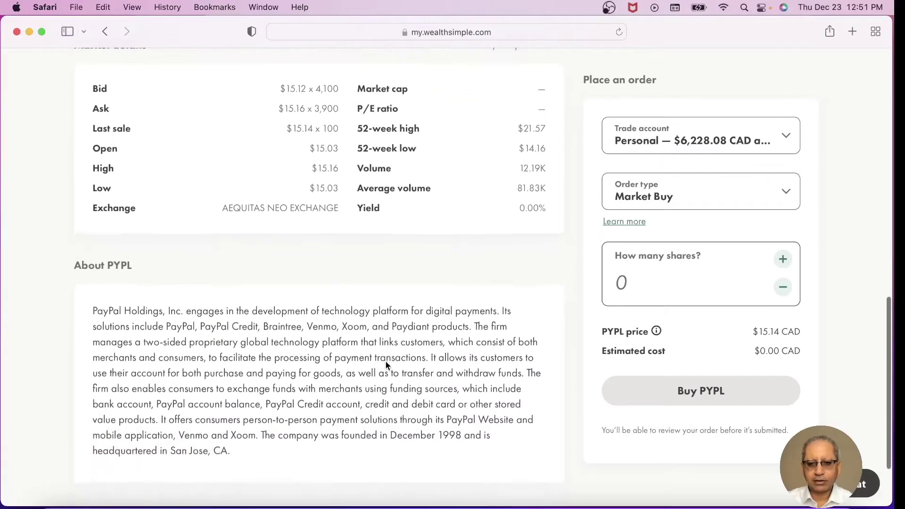
scroll(385, 361, "up", 15)
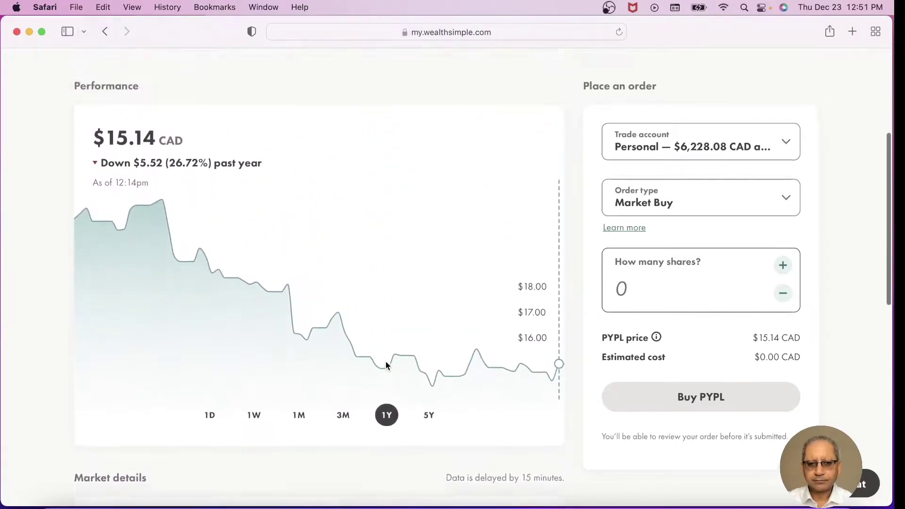
scroll(385, 365, "up", 7)
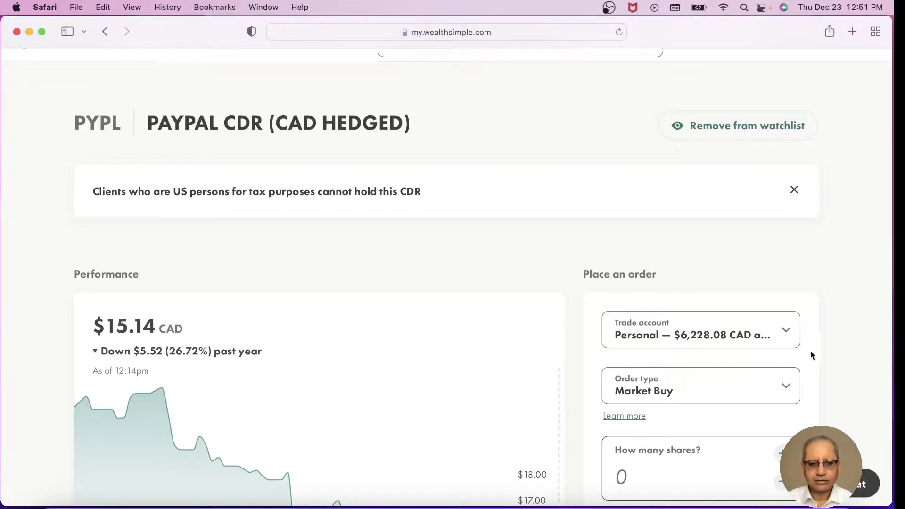
scroll(836, 351, "down", 2)
scroll(836, 352, "down", 5)
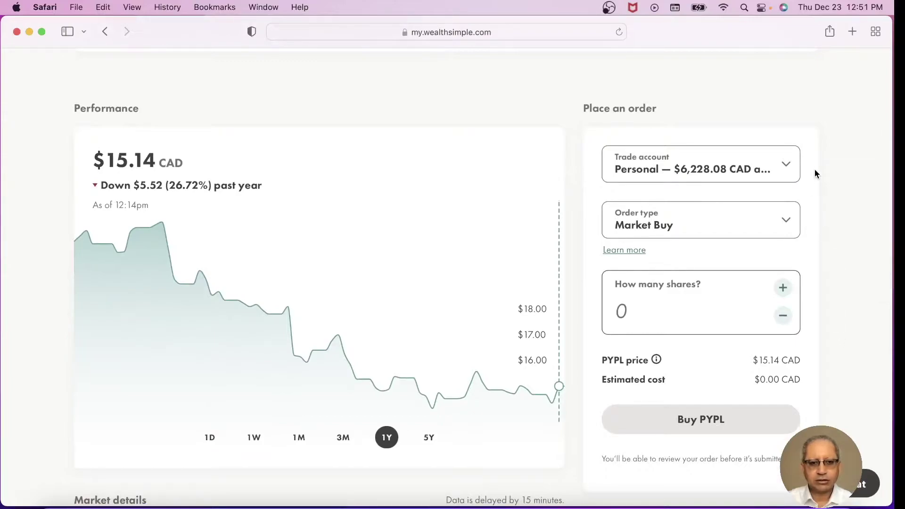
- Set a Limit Buy of 400 PYPL shares at $15.10, estimated cost $6,040.00
left_click(785, 223)
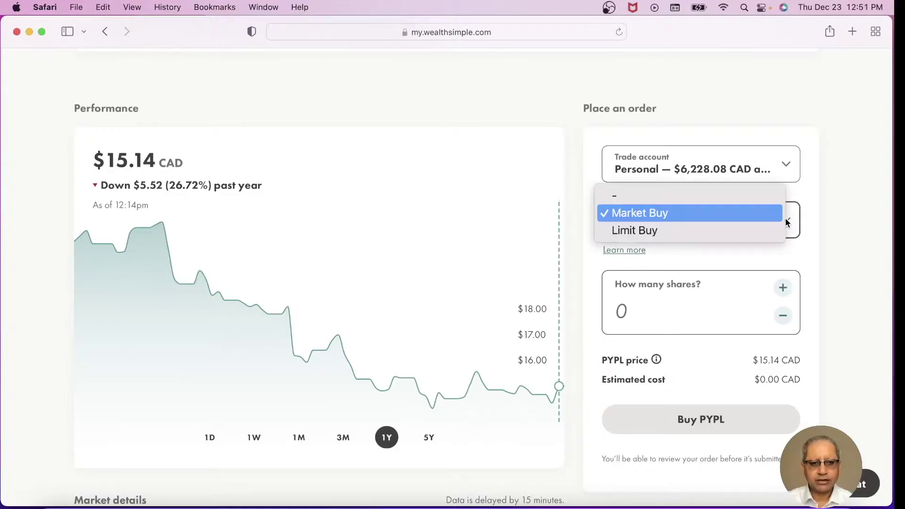
left_click(765, 233)
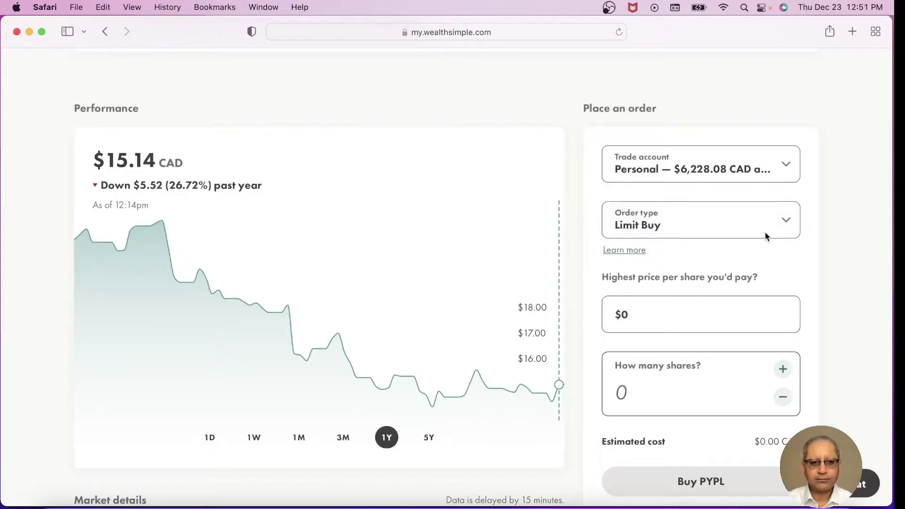
left_click(686, 320)
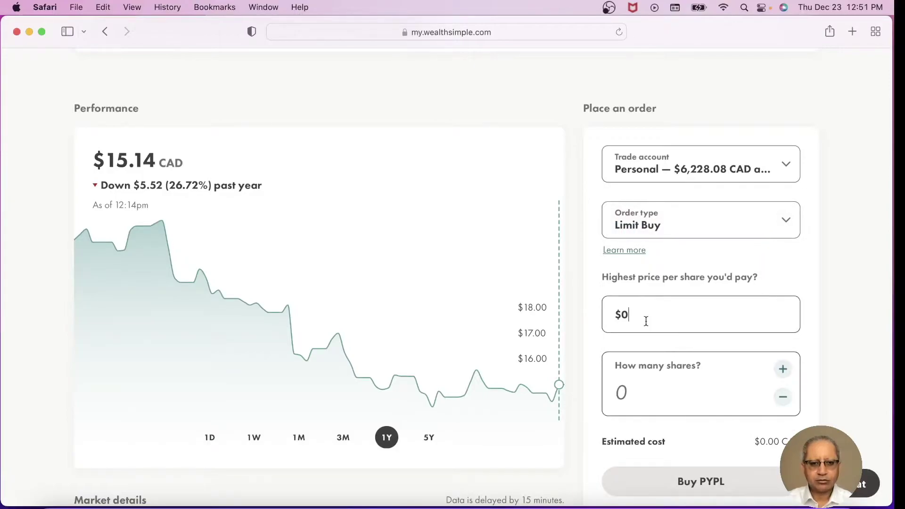
key("BackSpace")
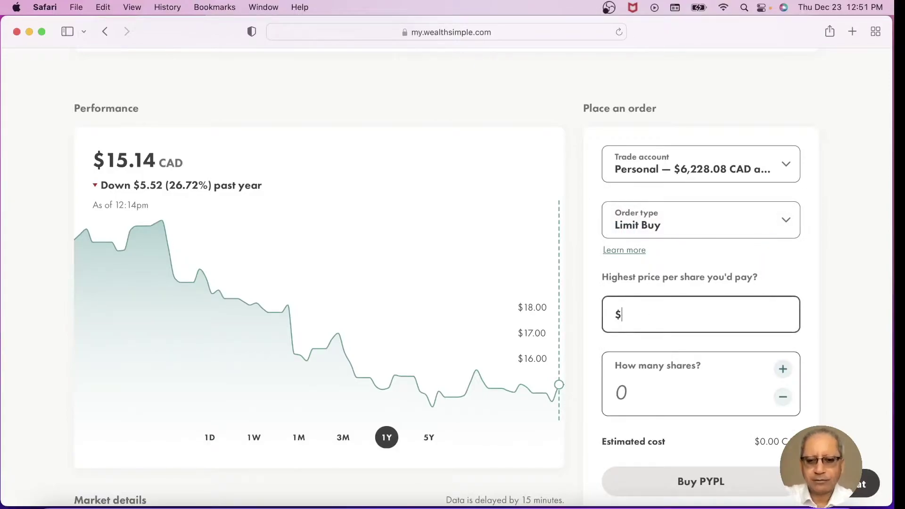
type("15")
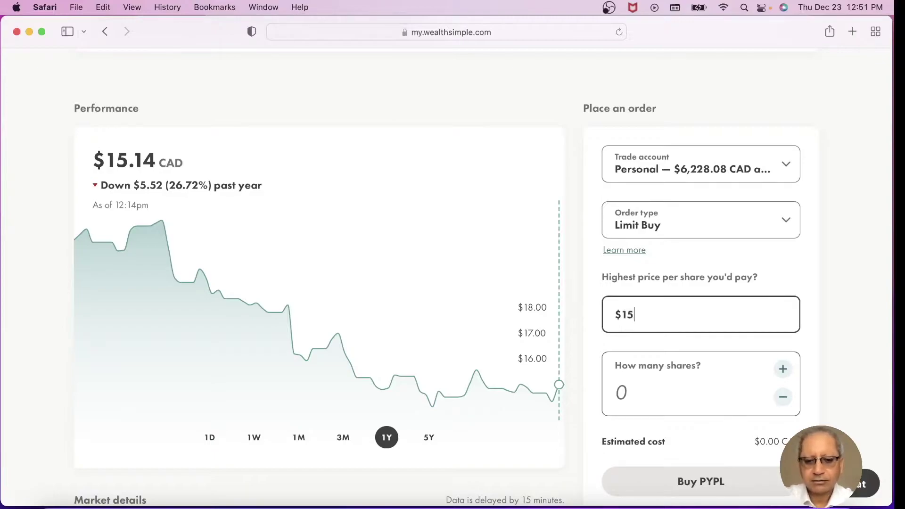
type(".10")
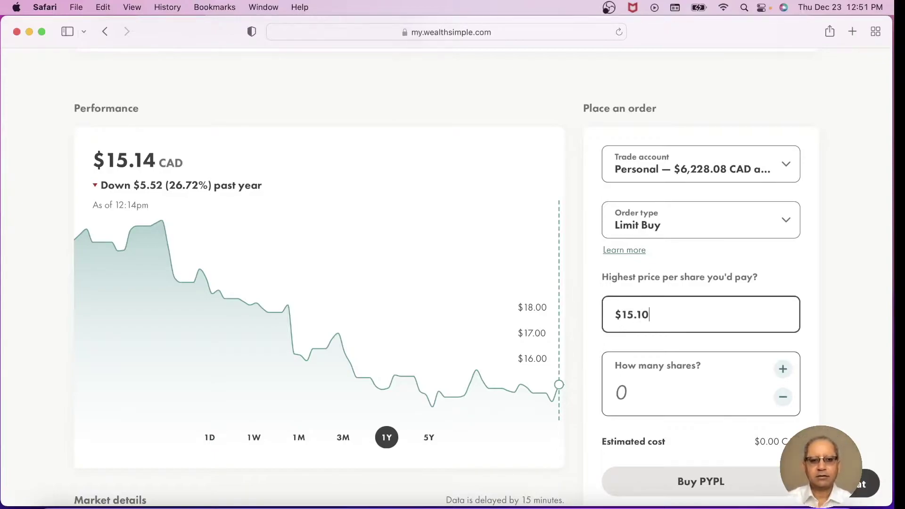
left_click(642, 388)
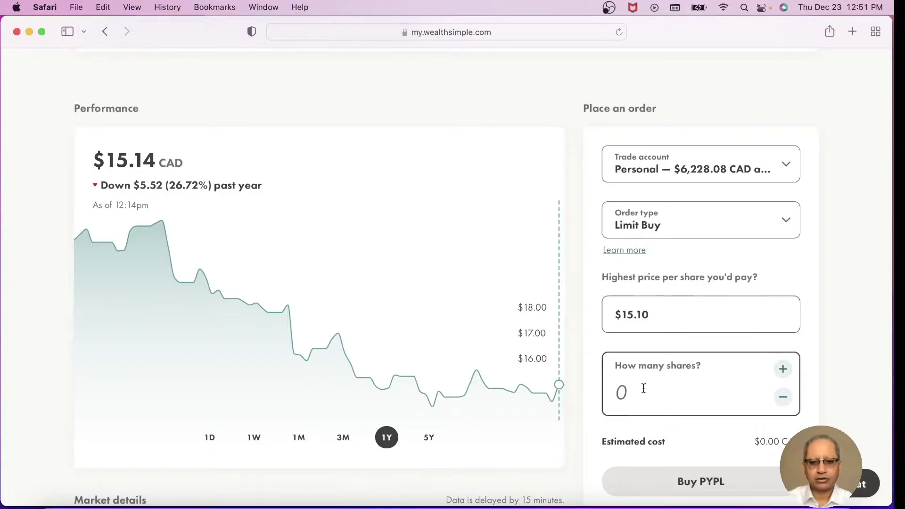
type("400")
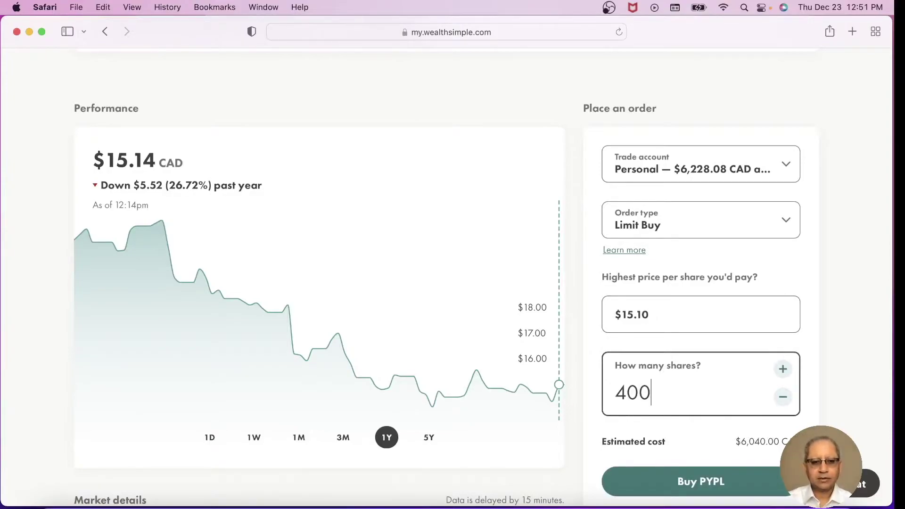
scroll(783, 407, "down", 2)
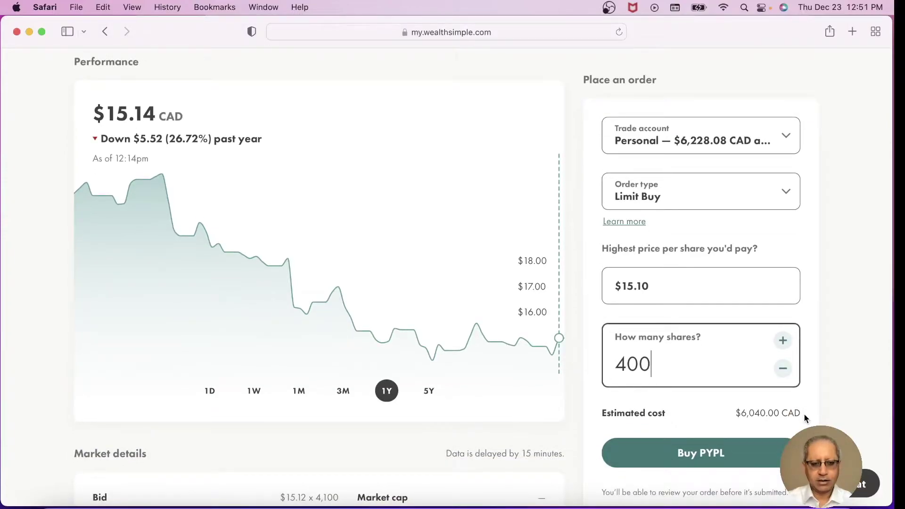
- Start the Buy PYPL review and read through the 'How Limit Buy orders work' explainer
left_click(712, 453)
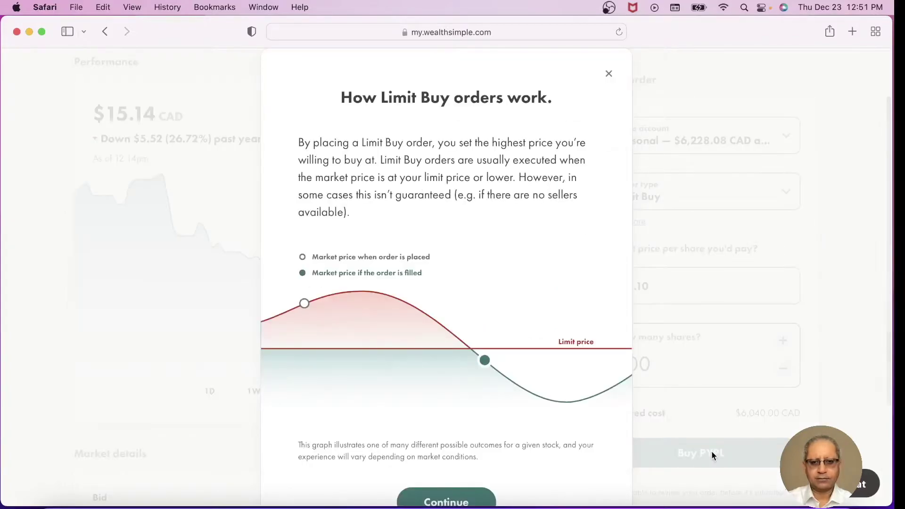
scroll(709, 392, "down", 2)
scroll(708, 392, "up", 2)
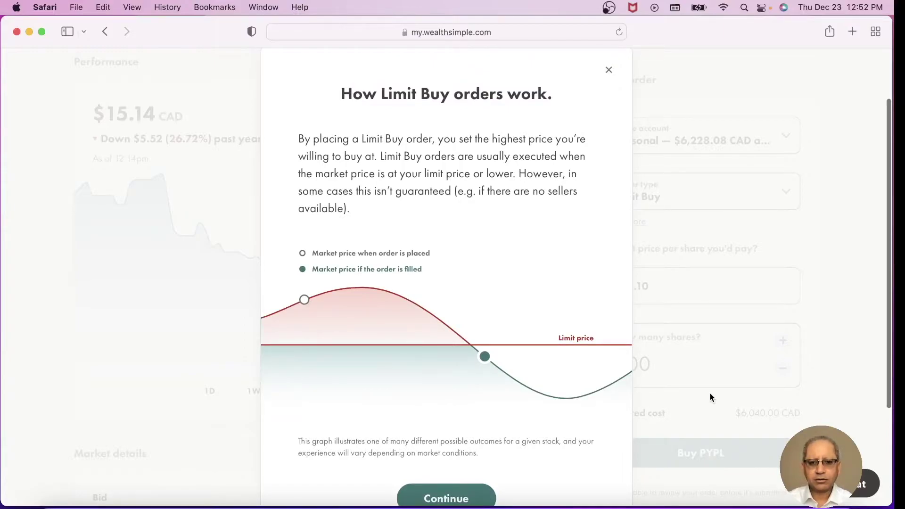
scroll(709, 392, "down", 2)
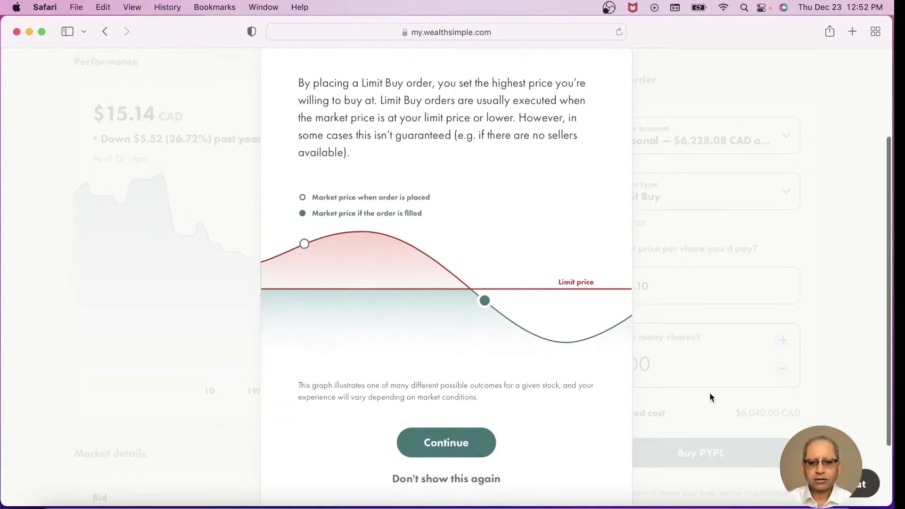
left_click(429, 442)
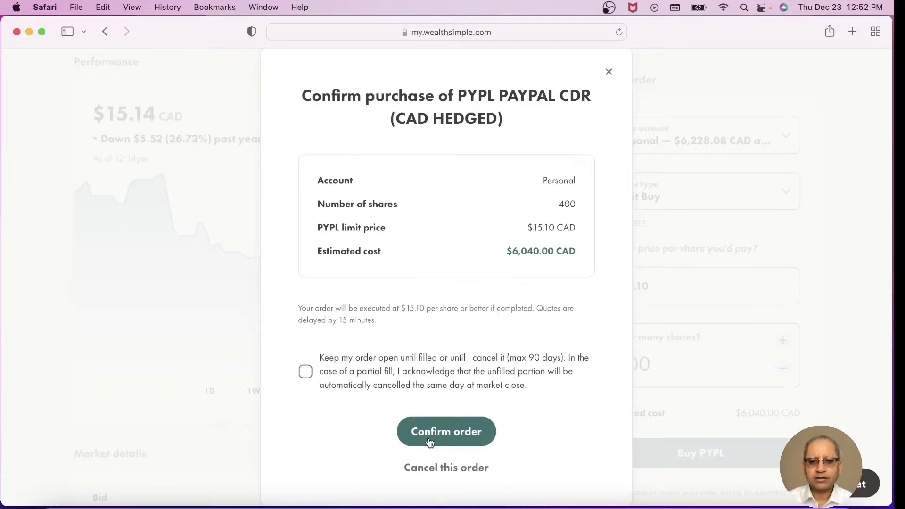
- Keep the order open until filled or cancelled and confirm the PYPL limit buy
left_click(305, 372)
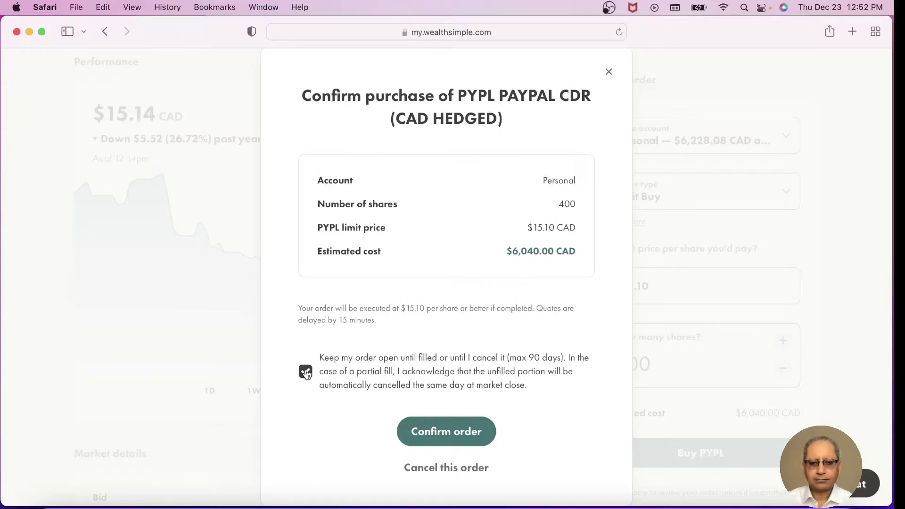
left_click(459, 432)
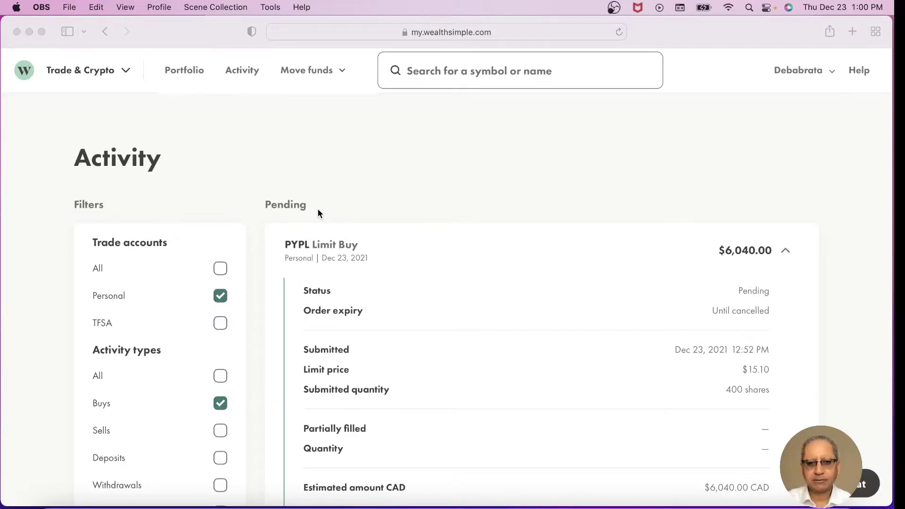
- Review the pending 400-share PYPL Limit Buy at $15.10 on the Activity page
scroll(318, 210, "down", 2)
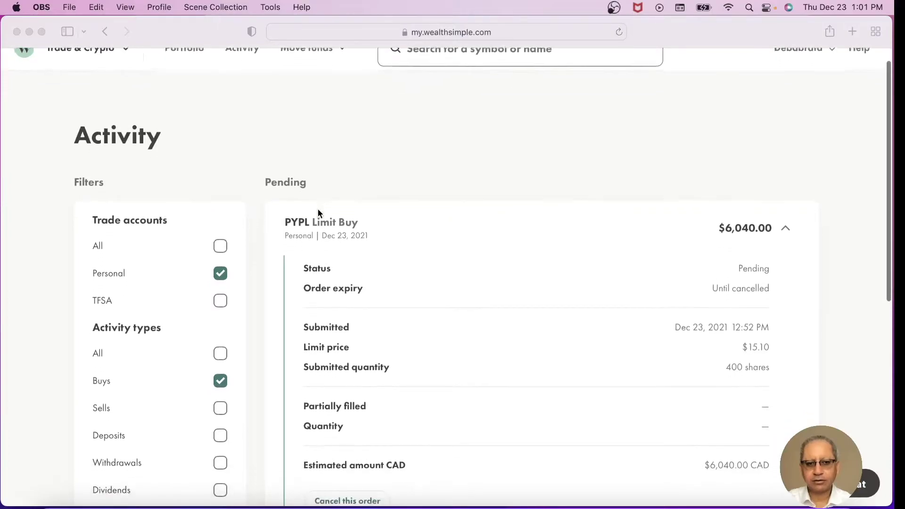
scroll(697, 296, "up", 1)
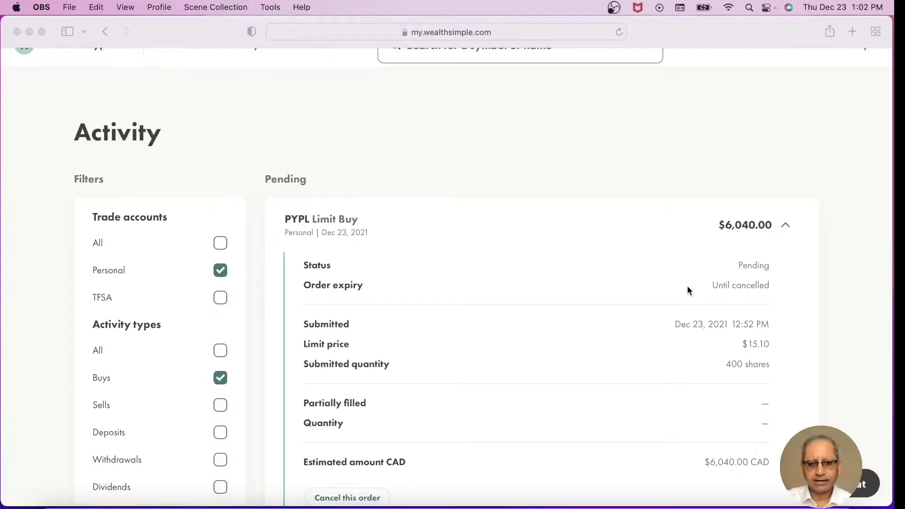
scroll(687, 288, "down", 3)
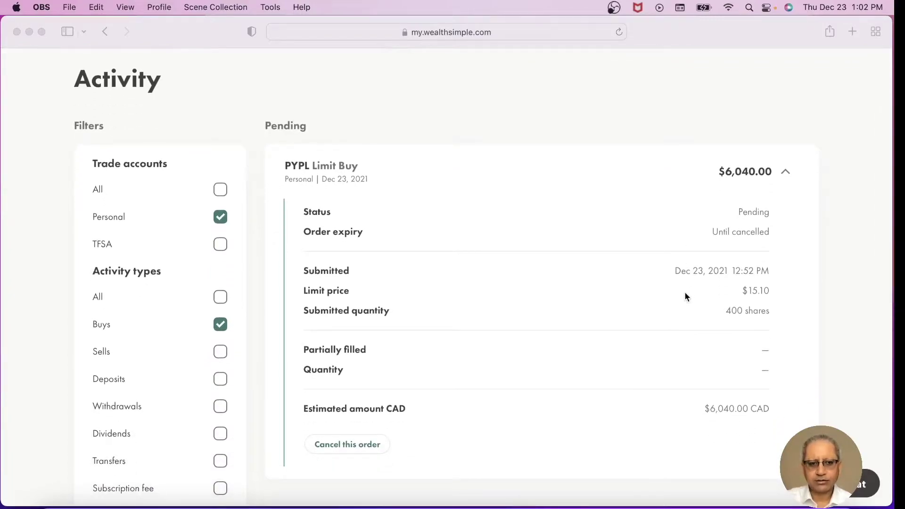
- Cancel the pending PYPL Limit Buy order, confirming with 'Yes, cancel'
left_click(369, 446)
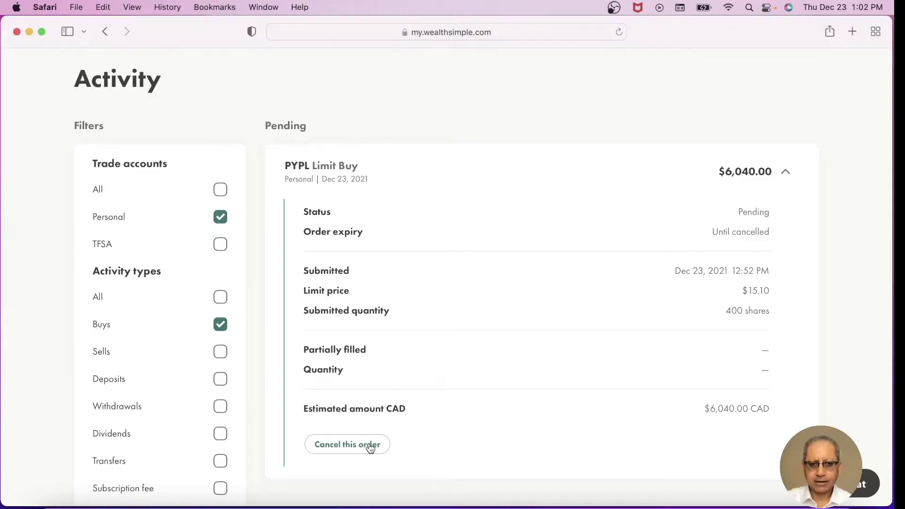
left_click(370, 446)
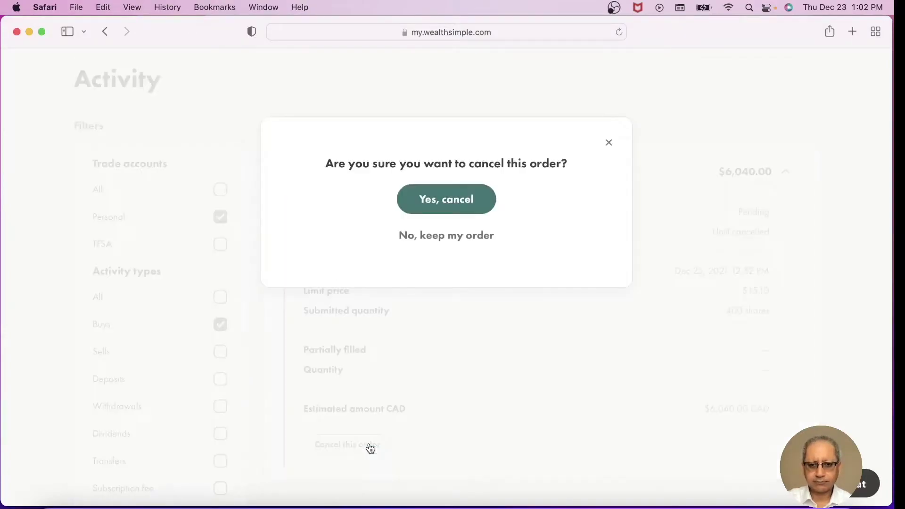
left_click(448, 204)
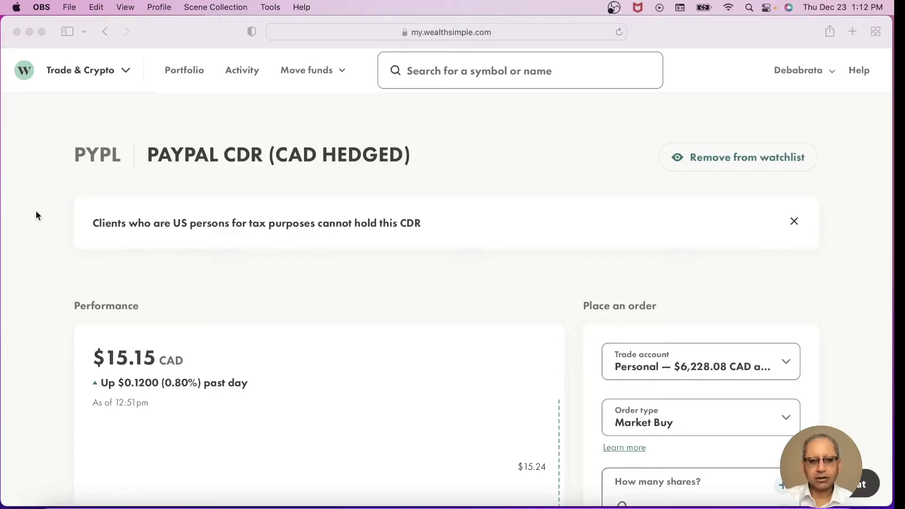
- Switch the PYPL order to Limit Buy with a $15.15 highest price per share
left_click(780, 412)
left_click(781, 418)
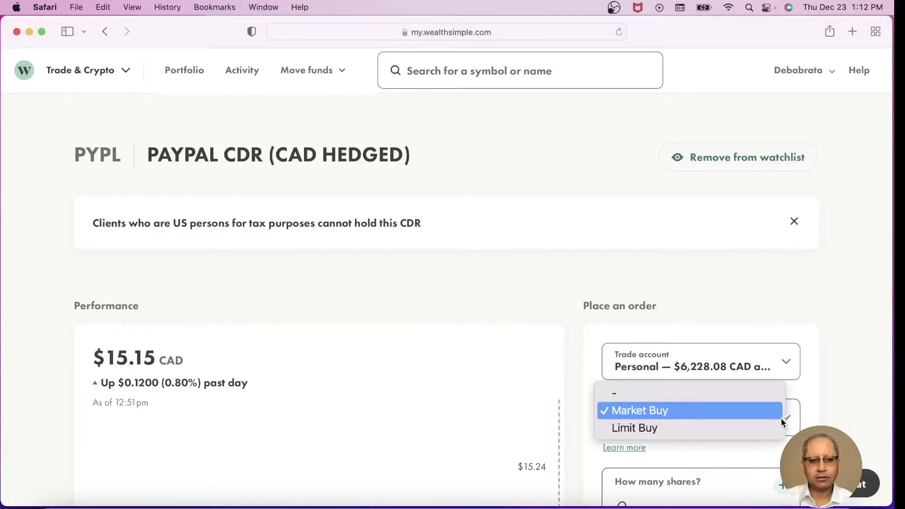
left_click(691, 428)
scroll(691, 430, "down", 1)
scroll(691, 430, "down", 5)
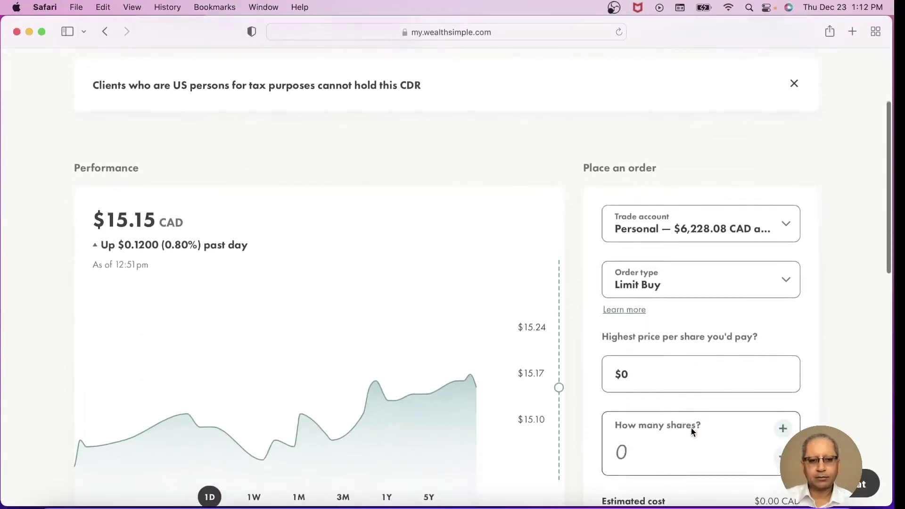
left_click(640, 367)
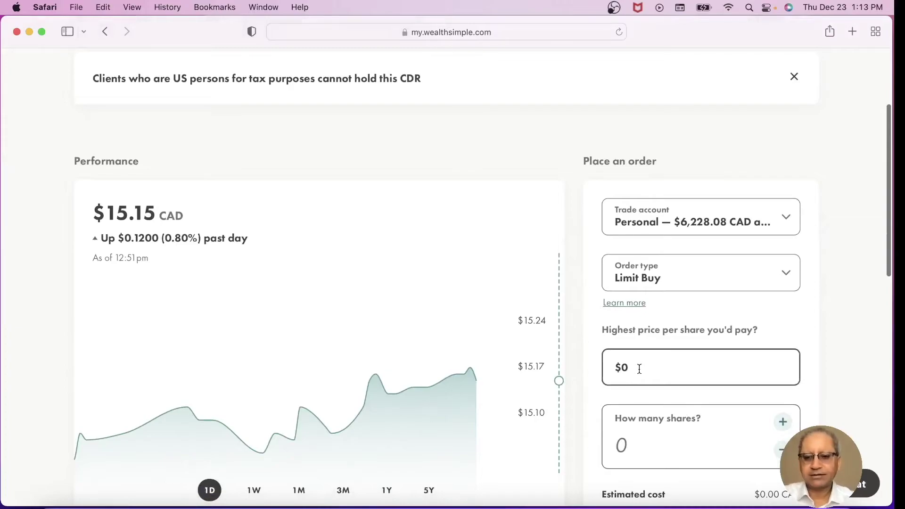
key("BackSpace")
type("15.15")
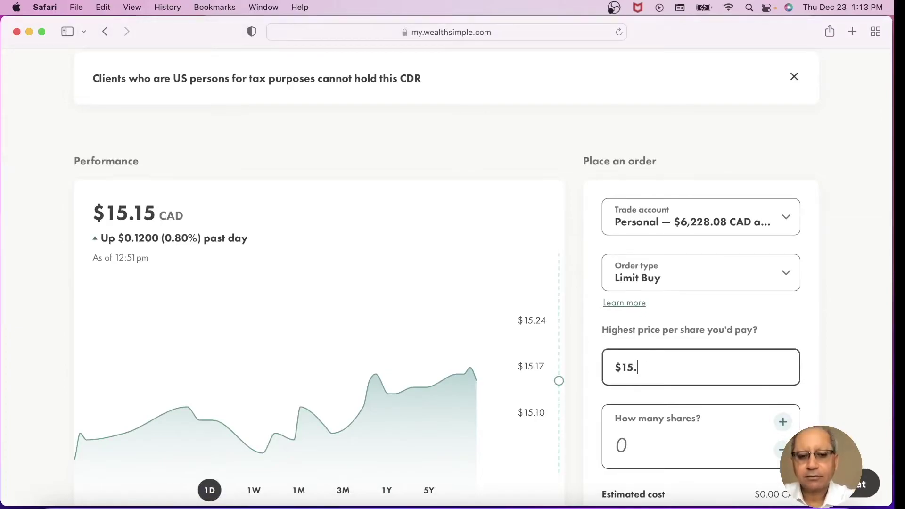
- Enter 400 shares (estimated $6,060.00 CAD) and proceed to review the order
left_click(628, 445)
type("400")
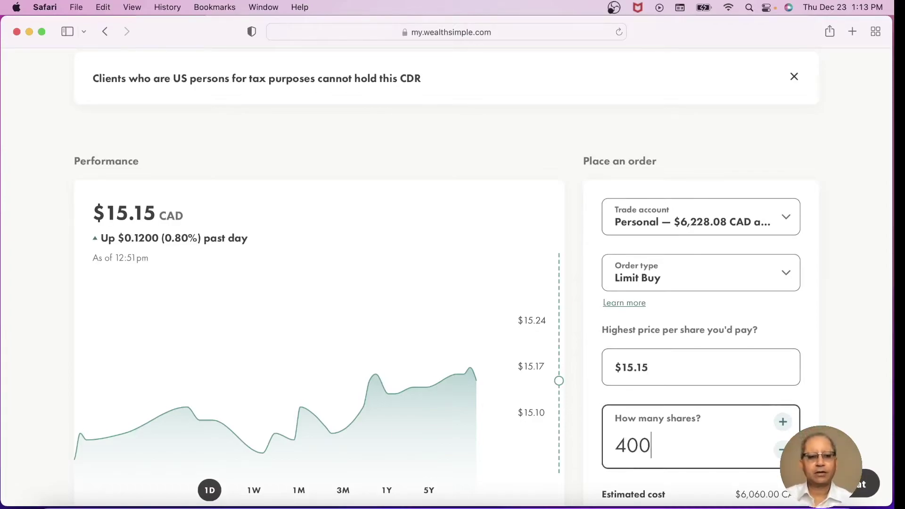
scroll(630, 451, "down", 3)
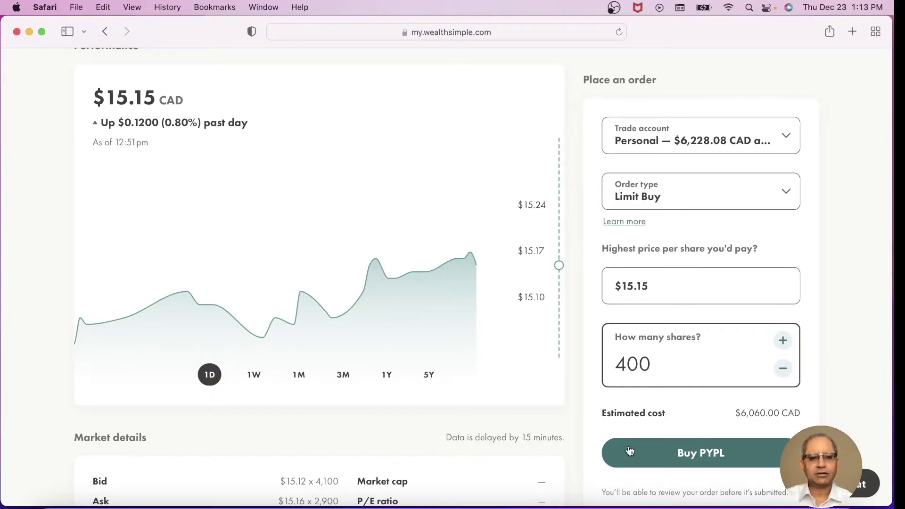
left_click(701, 451)
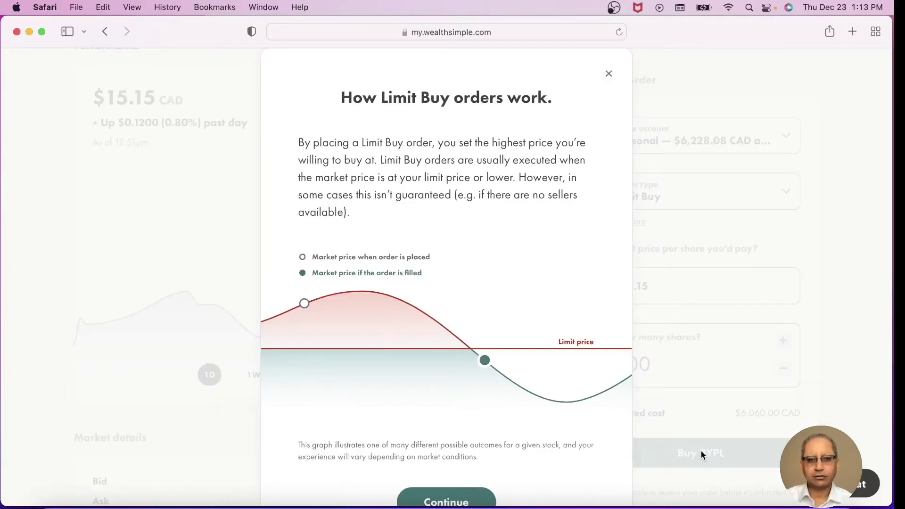
- Confirm the 400-share PYPL limit buy at $15.15, kept open until filled or cancelled
scroll(700, 450, "down", 3)
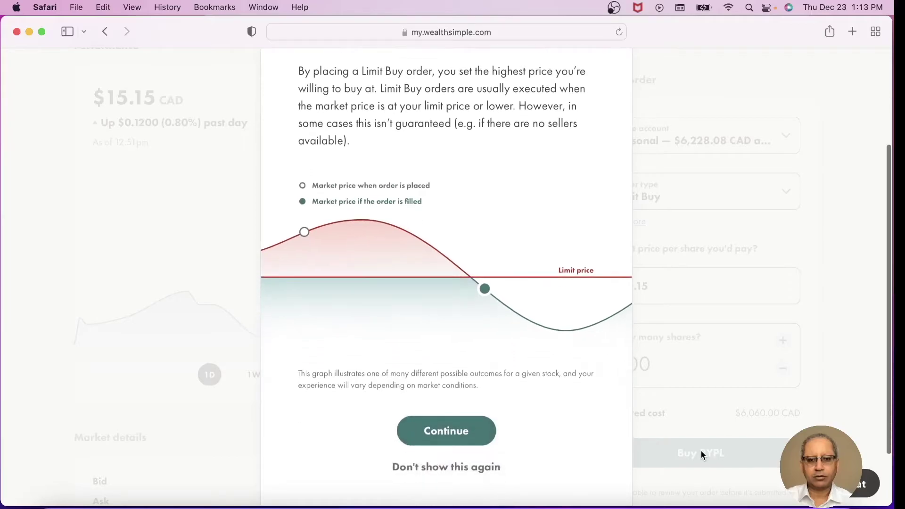
left_click(468, 438)
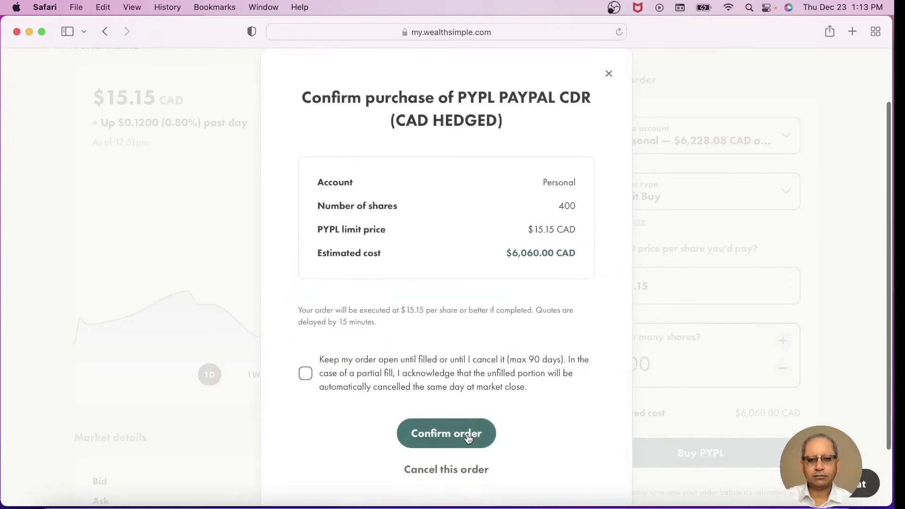
left_click(306, 377)
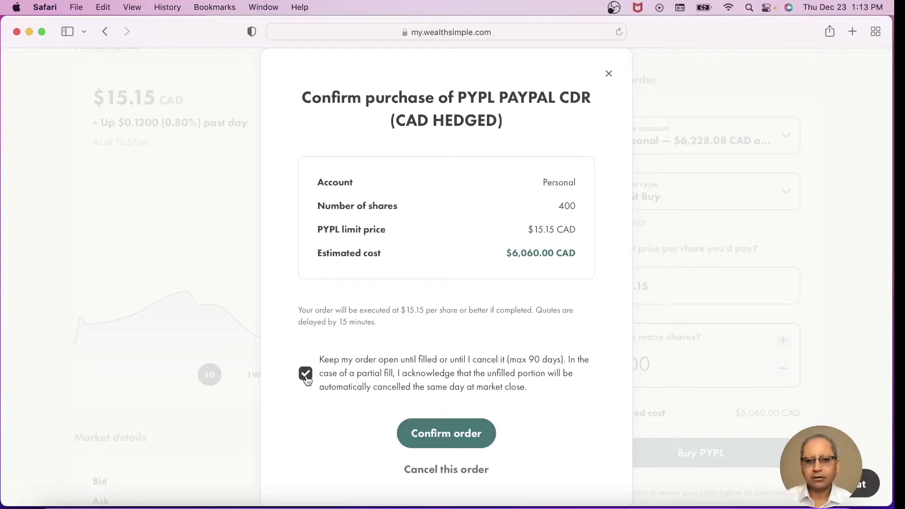
left_click(474, 434)
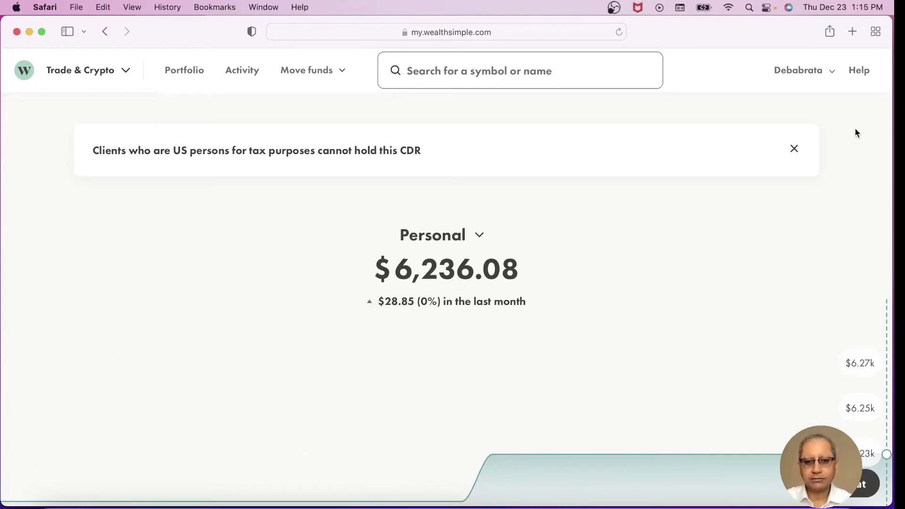
- Open the PYPL holding's detail page from Your portfolio
scroll(856, 129, "down", 6)
scroll(855, 129, "down", 2)
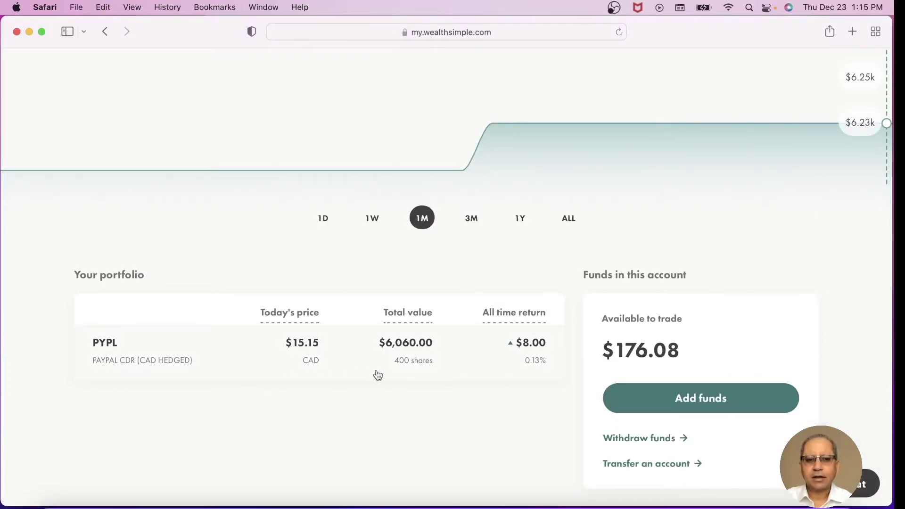
left_click(313, 345)
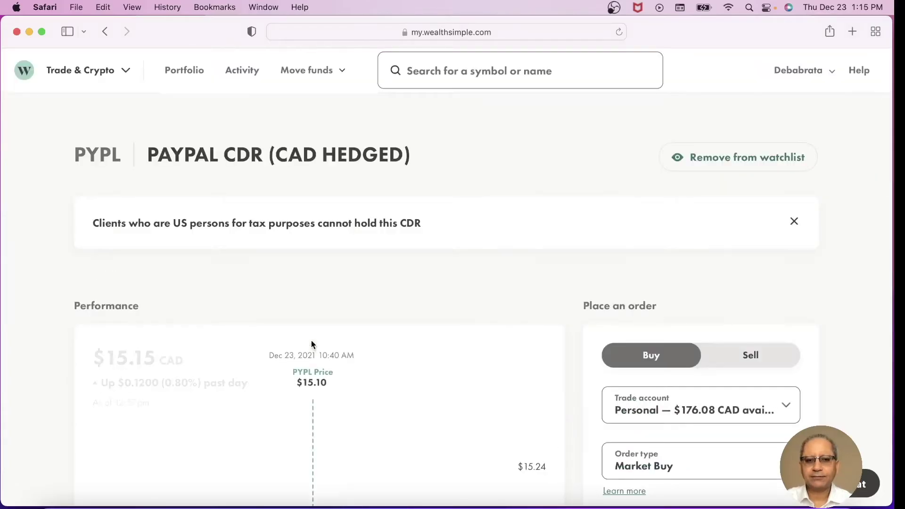
scroll(311, 343, "down", 5)
- Fill in a Limit Sell order for 400 PYPL shares at $15.15
left_click(749, 137)
left_click(785, 243)
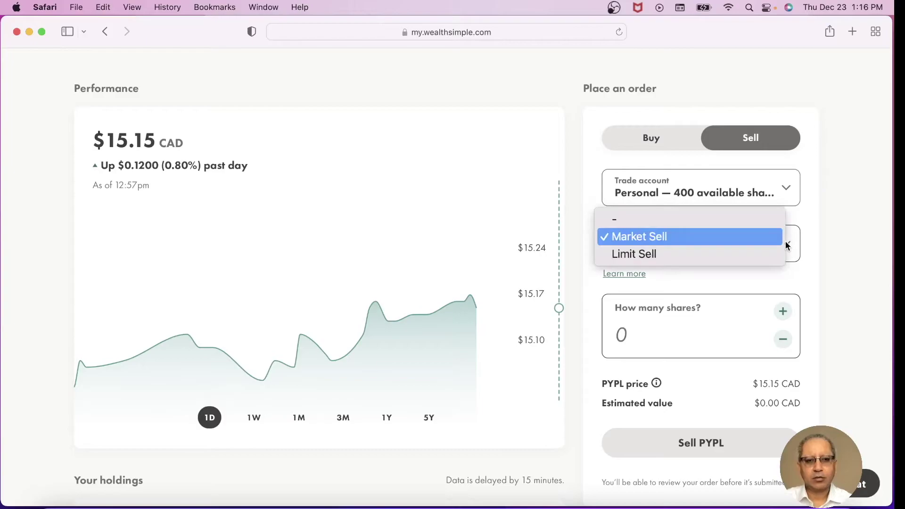
left_click(755, 255)
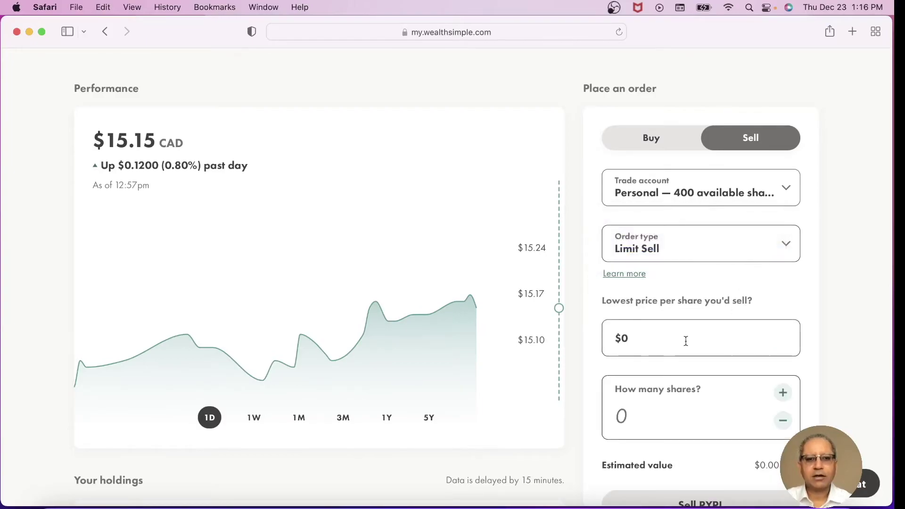
left_click(640, 339)
type("15.15")
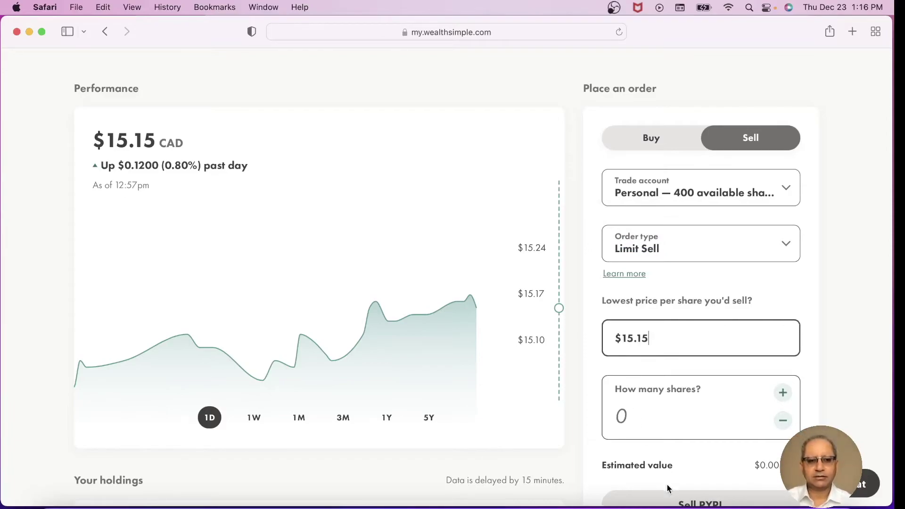
left_click(627, 417)
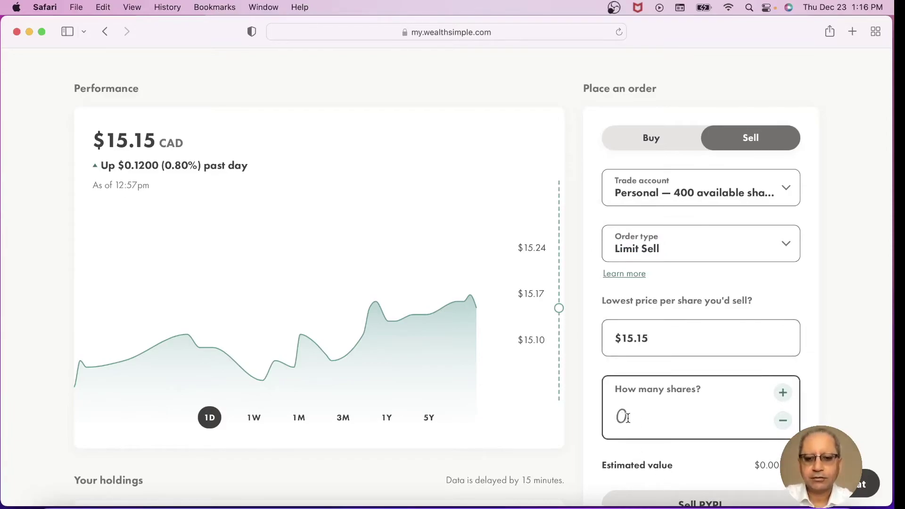
type("400")
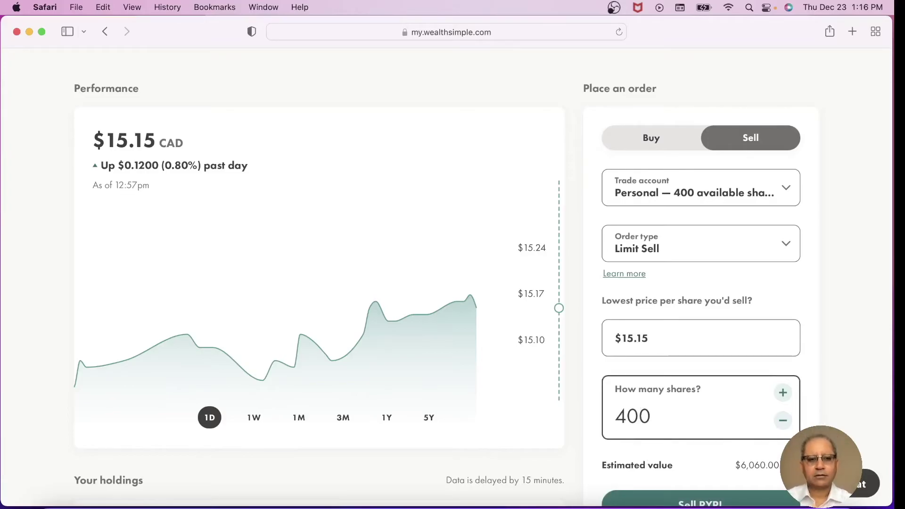
scroll(650, 461, "down", 3)
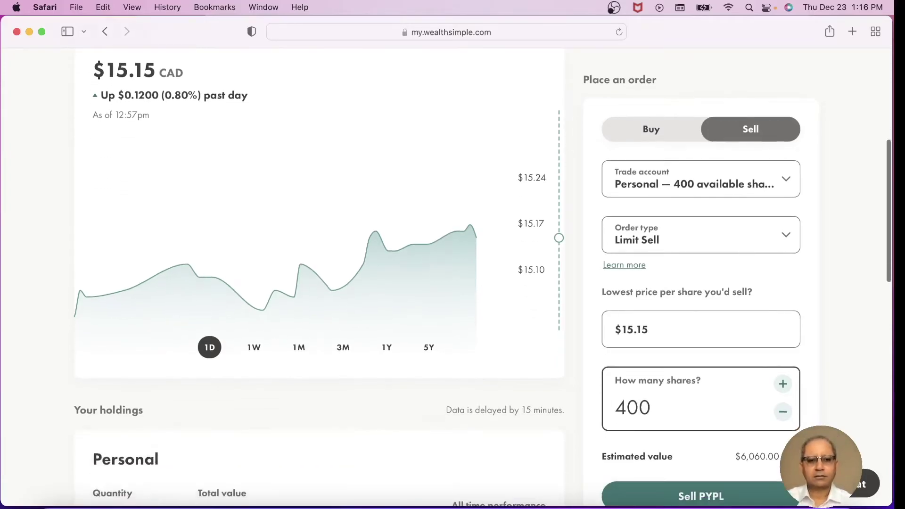
- Send the 400-share PYPL Limit Sell at $15.15, kept open until filled, and close the confirmation
left_click(692, 498)
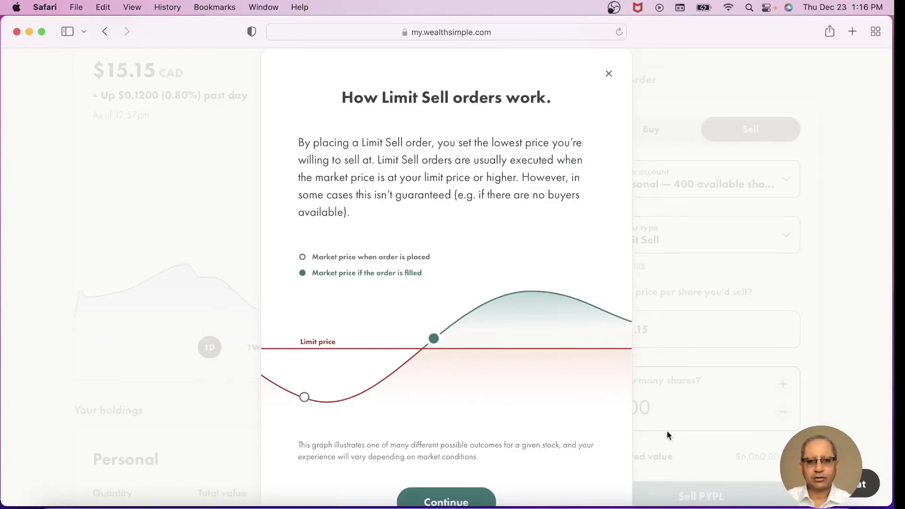
scroll(666, 430, "down", 4)
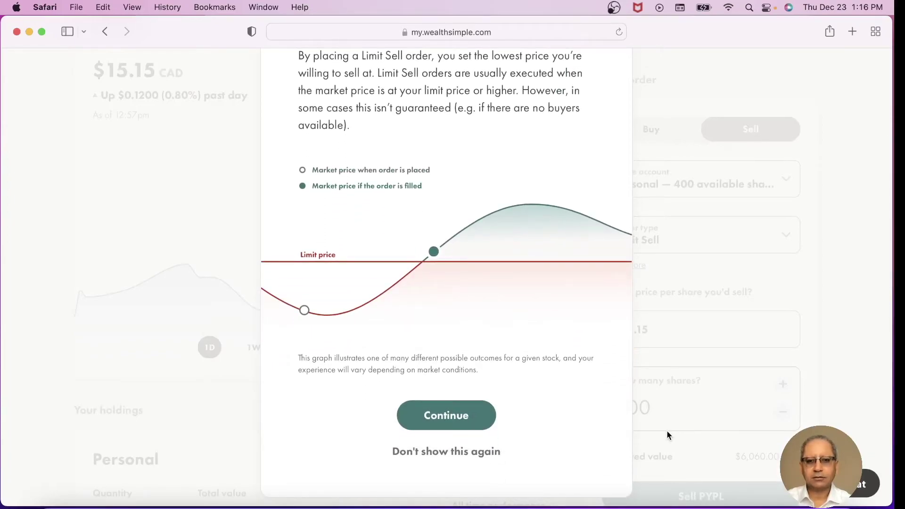
left_click(470, 417)
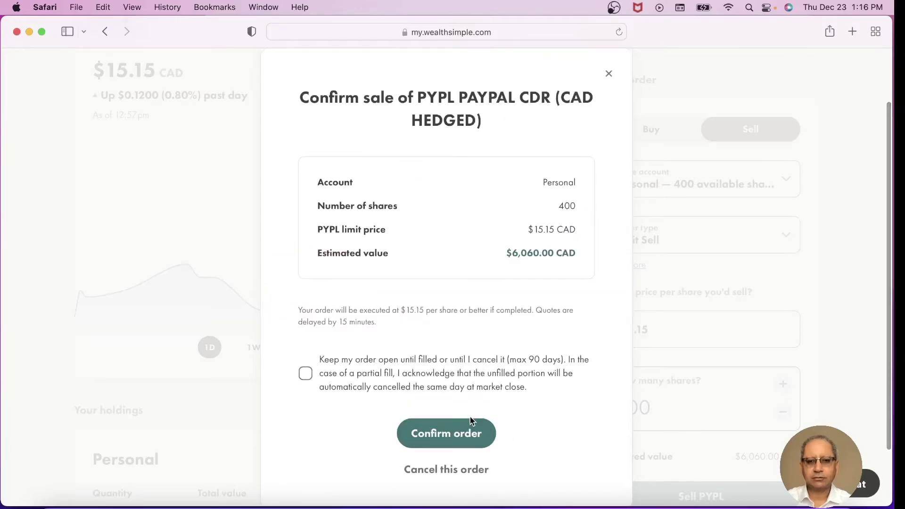
left_click(306, 375)
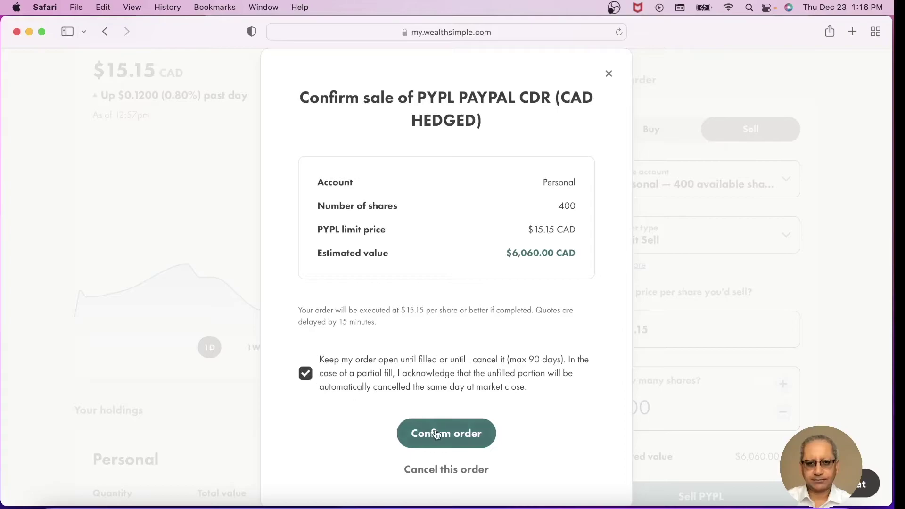
left_click(473, 439)
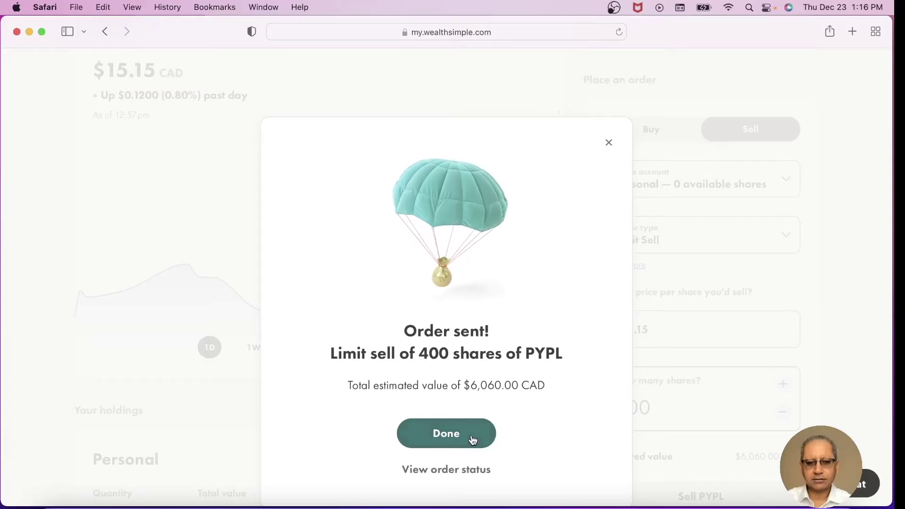
left_click(473, 439)
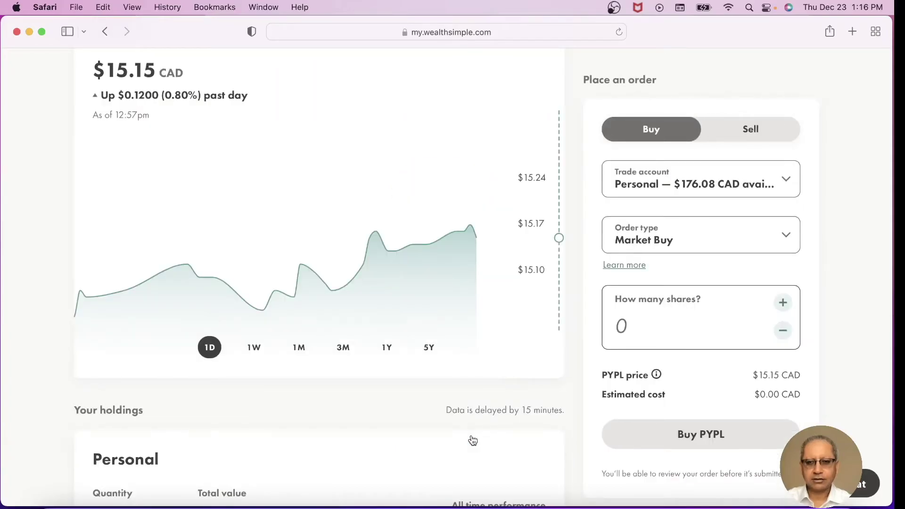